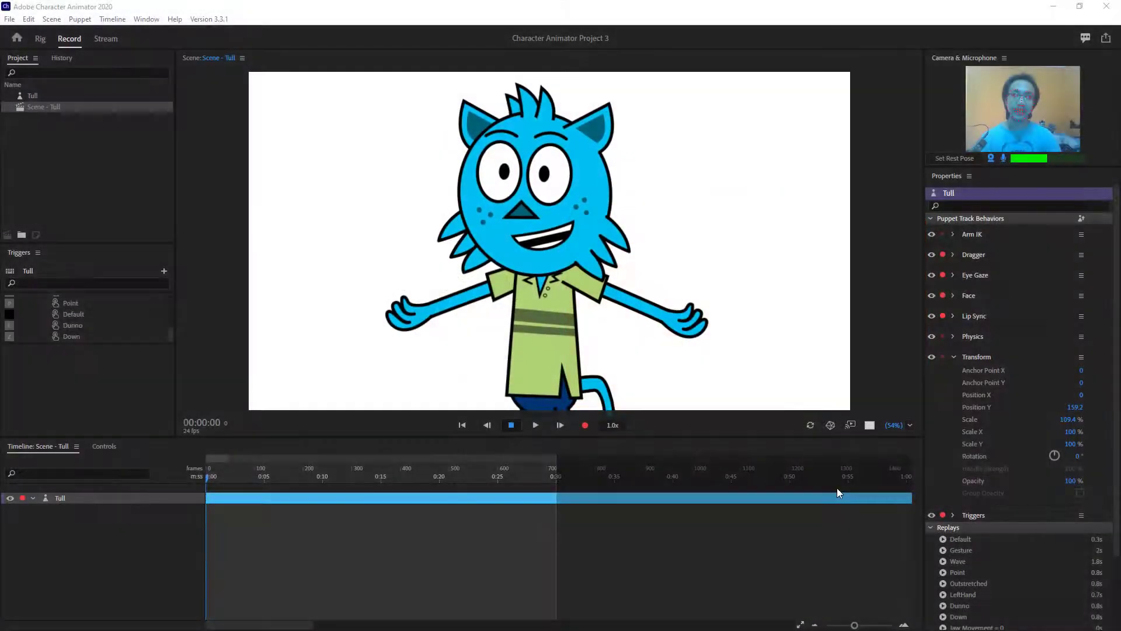
Deselect the Tull track so Properties shows the scene's 24 fps, 30 sec, 1920×1080 settings
click(838, 490)
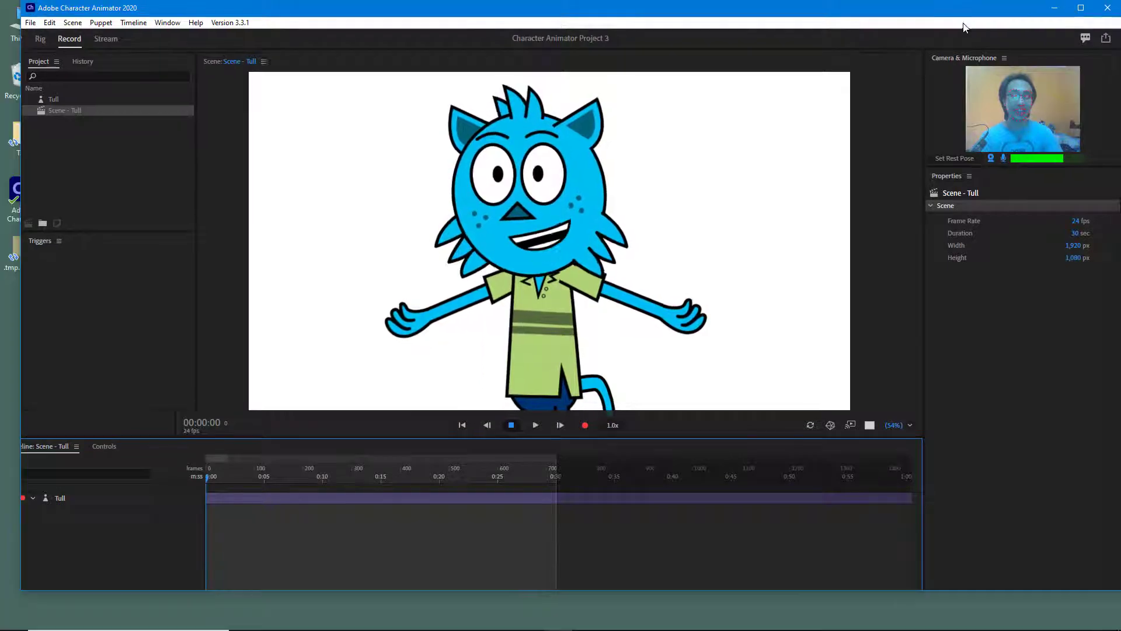
Close Character Animator and relaunch it from its desktop shortcut to reopen Project 3
drag(981, 6, 912, 40)
click(1046, 49)
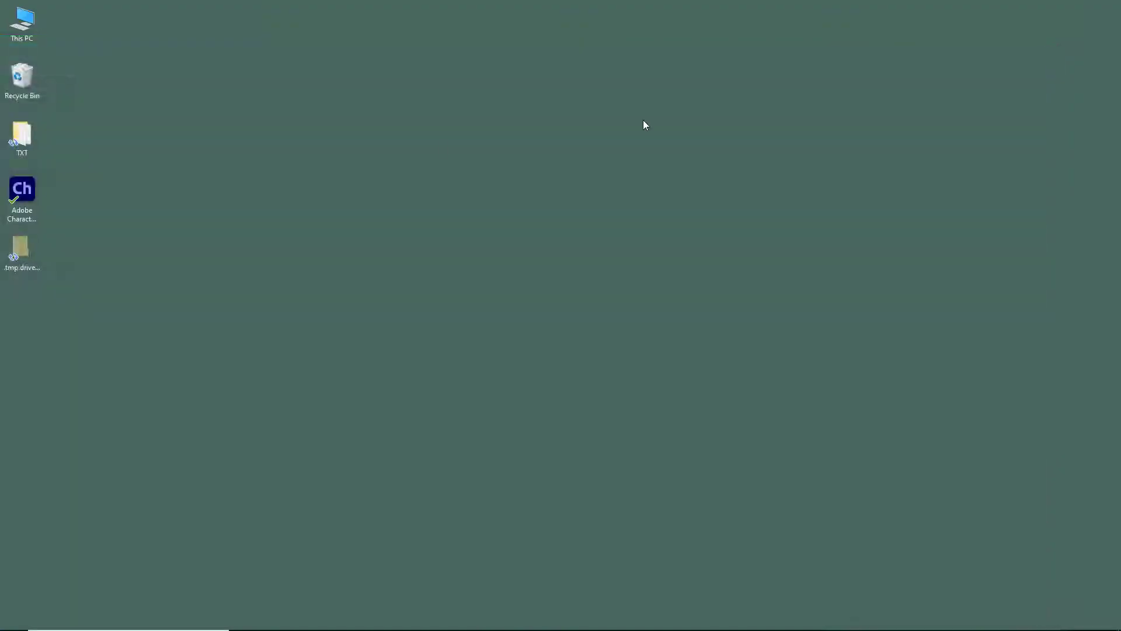
double_click(24, 195)
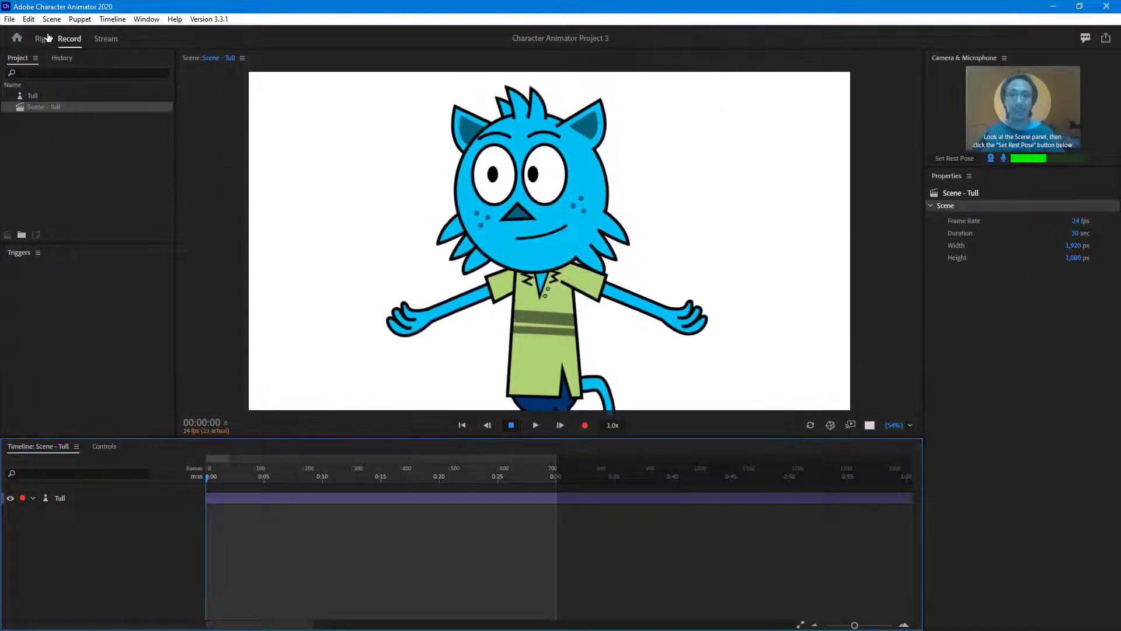
click(17, 38)
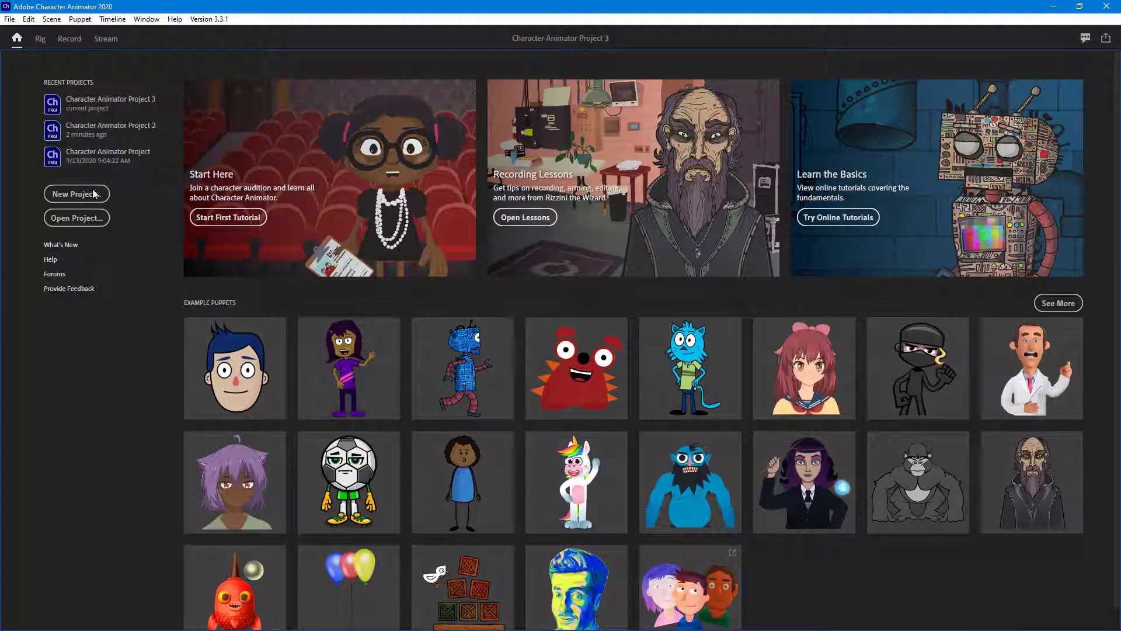
click(69, 38)
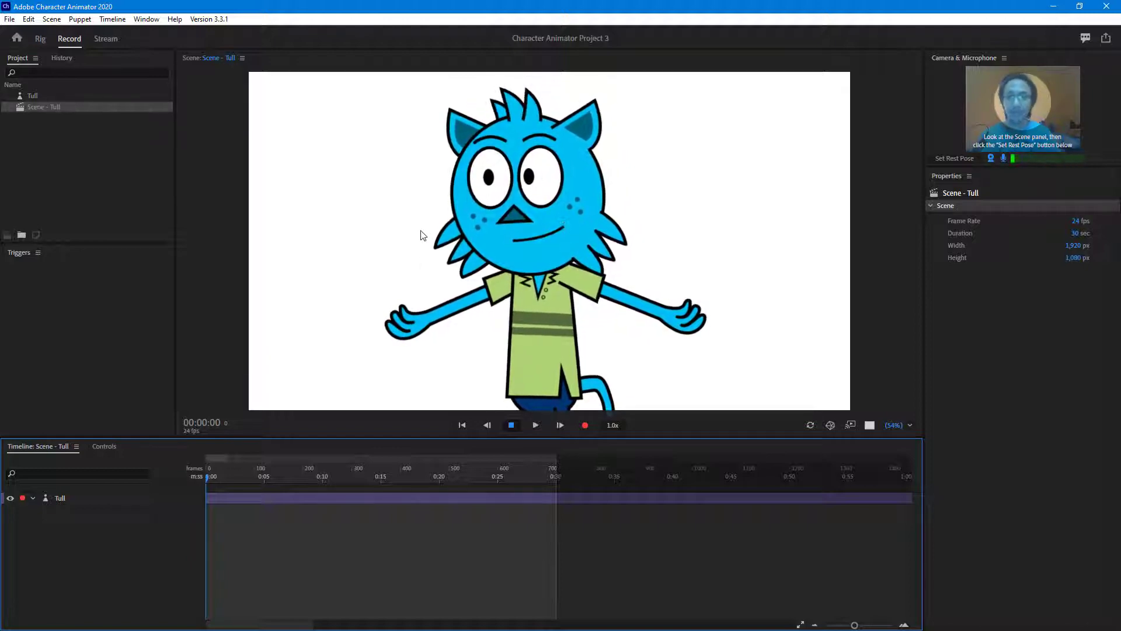
Use Save Project As to create a Desktop folder named TutorTube and save the project there as TutorTube
click(10, 19)
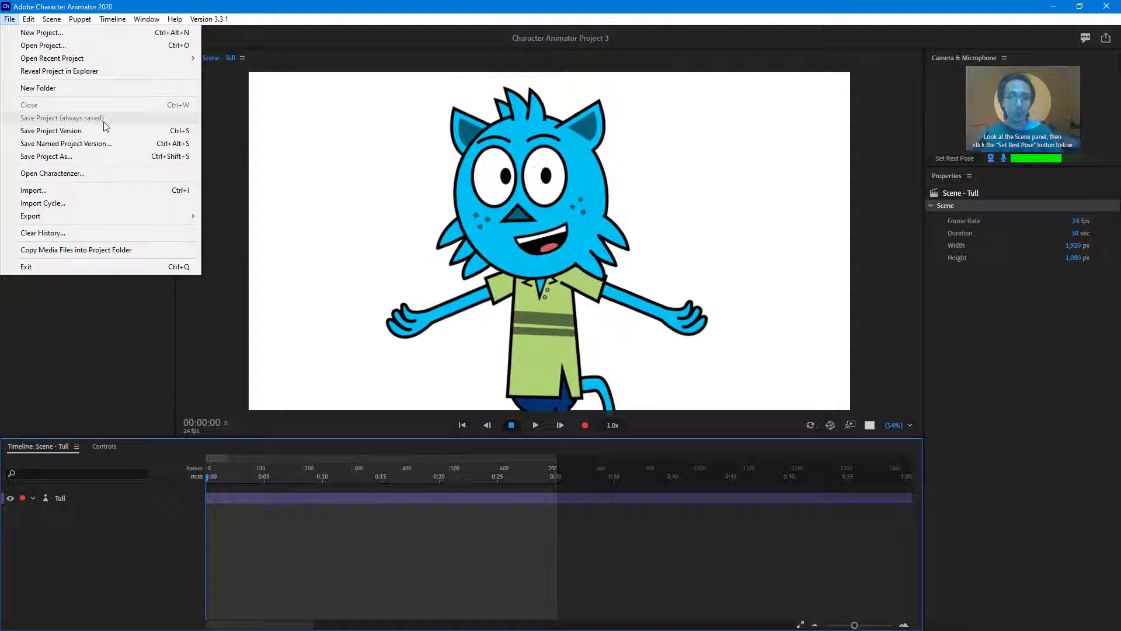
click(73, 157)
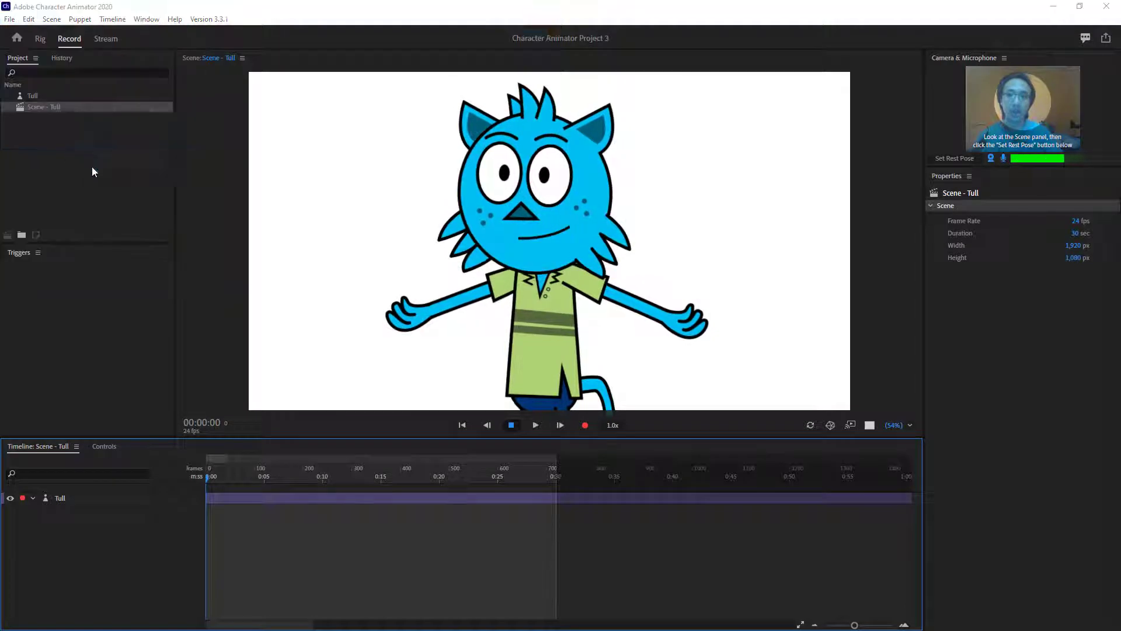
click(48, 144)
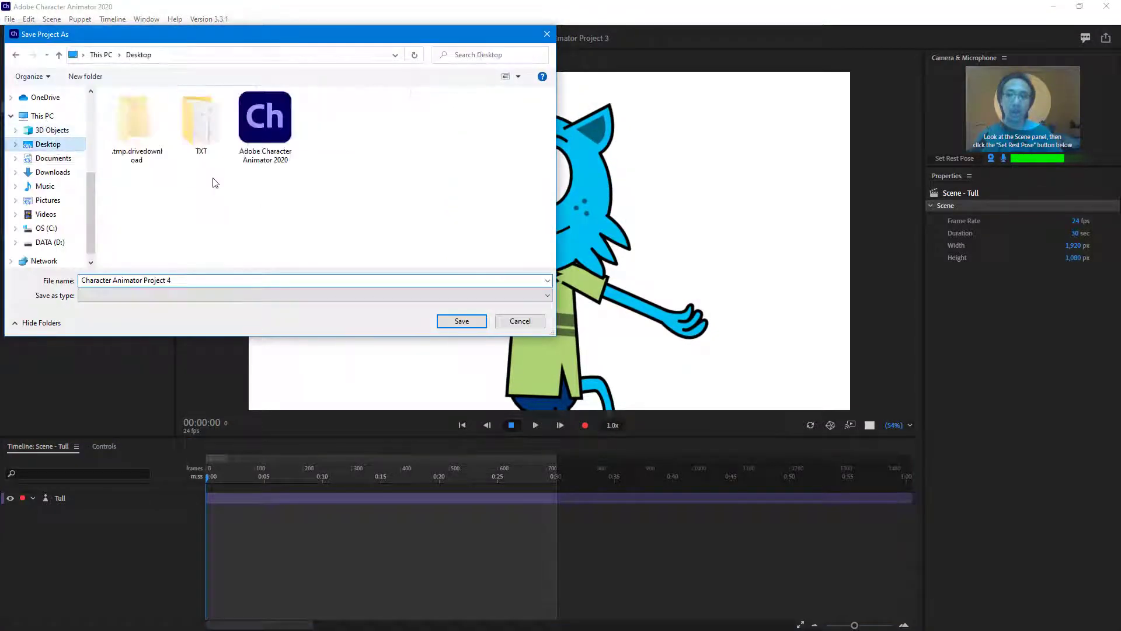
right_click(180, 212)
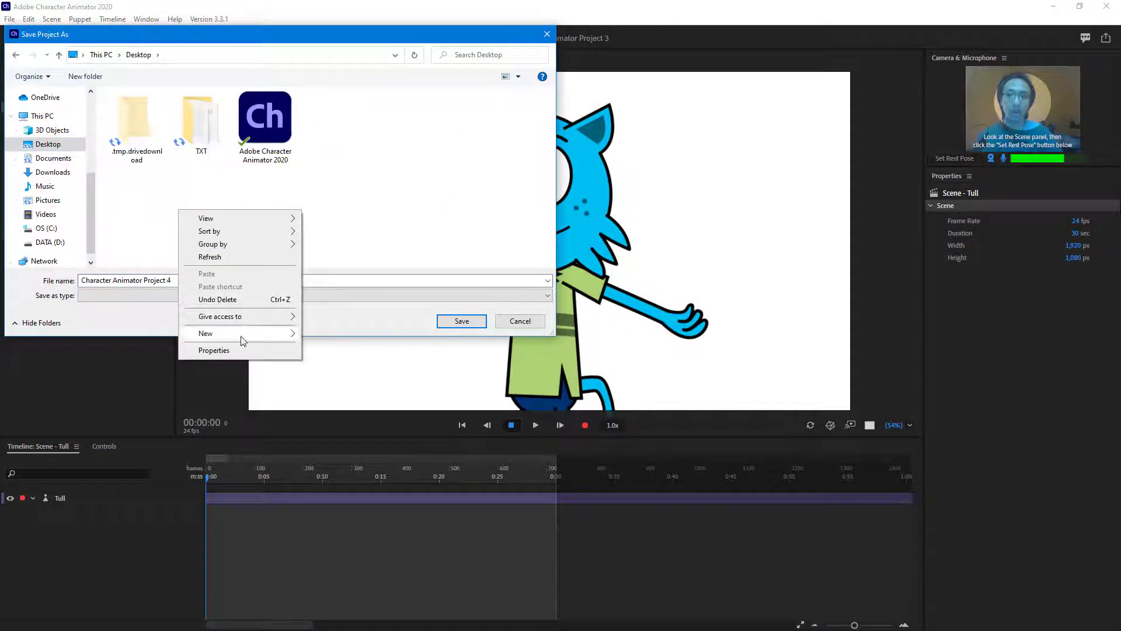
mouse_move(275, 334)
click(354, 335)
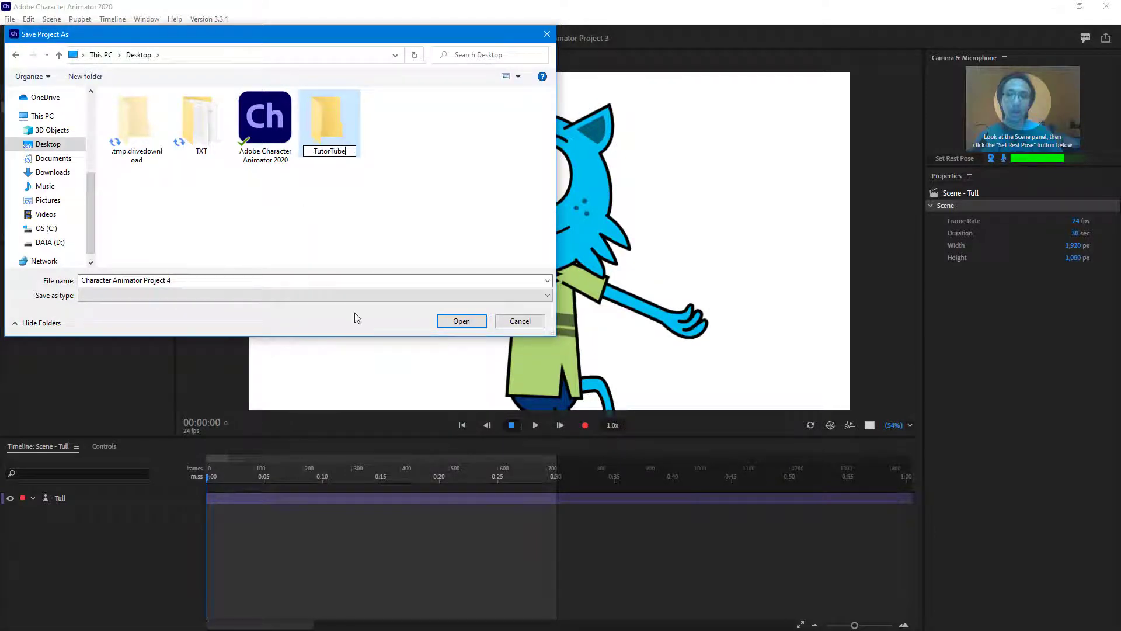
key(Return)
key(Return)
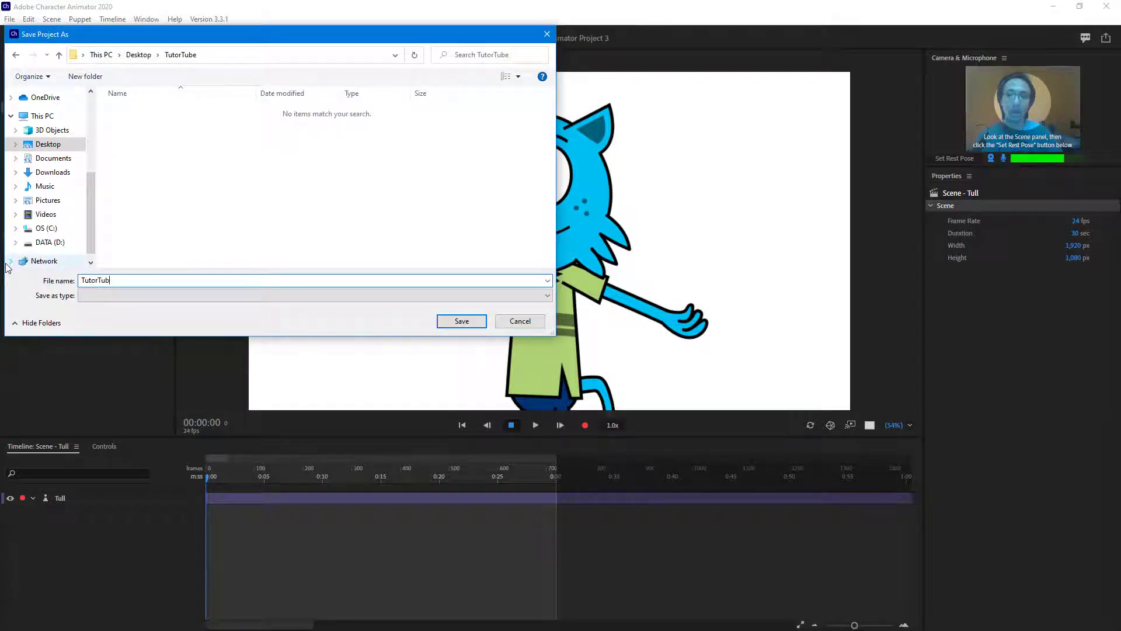
click(468, 324)
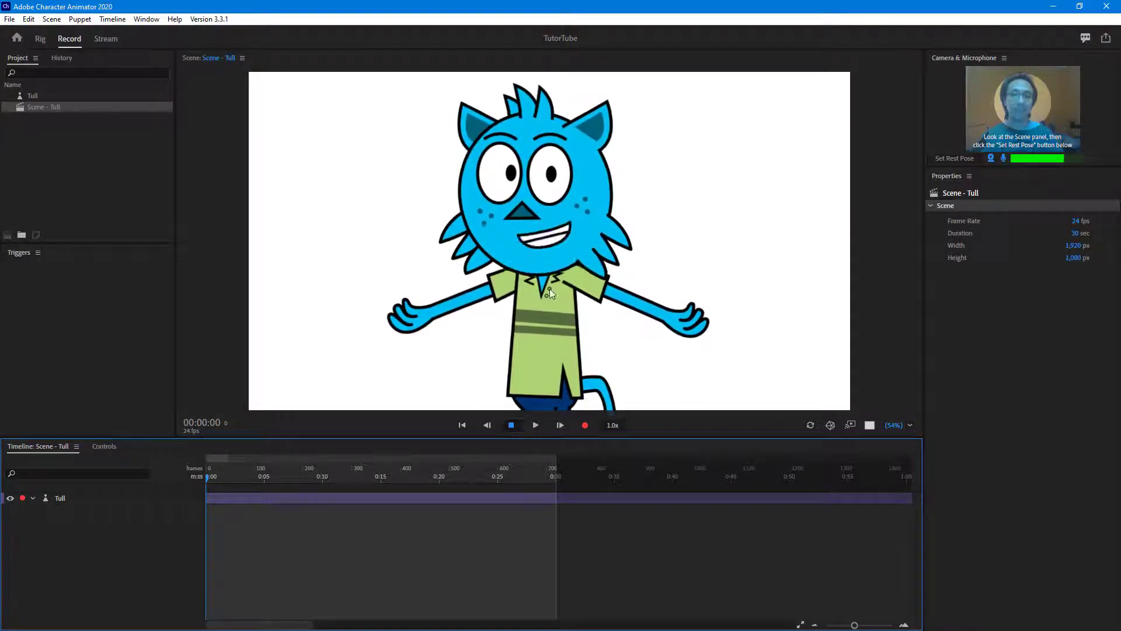
Shrink the Character Animator window, dismiss the Google Drive popup, and open the TutorTube desktop folder
drag(518, 7, 616, 50)
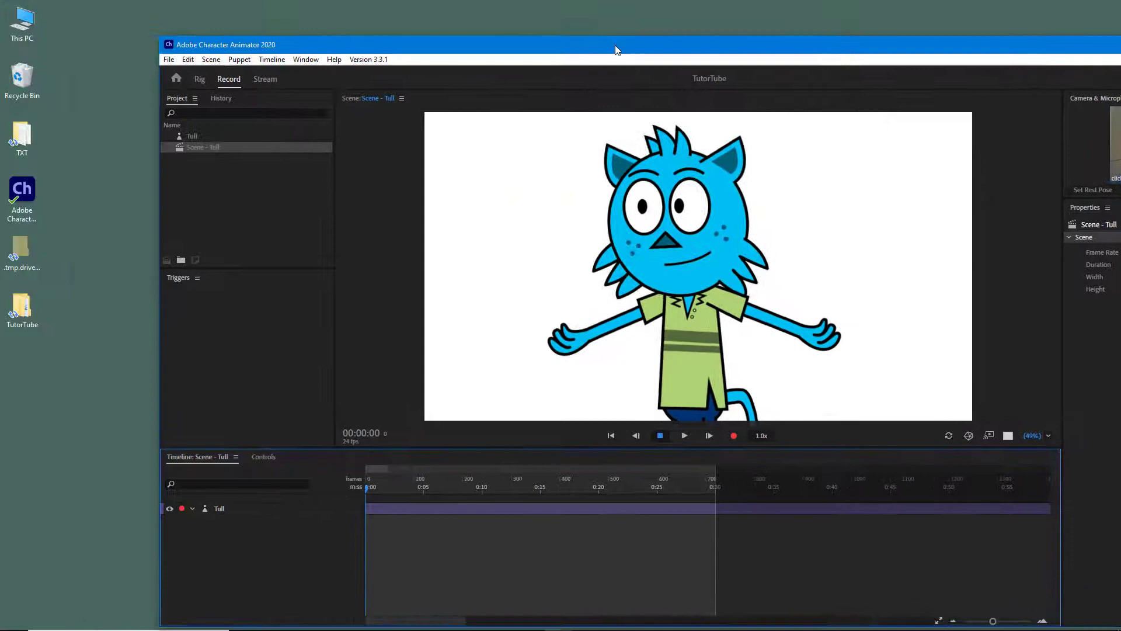
click(21, 310)
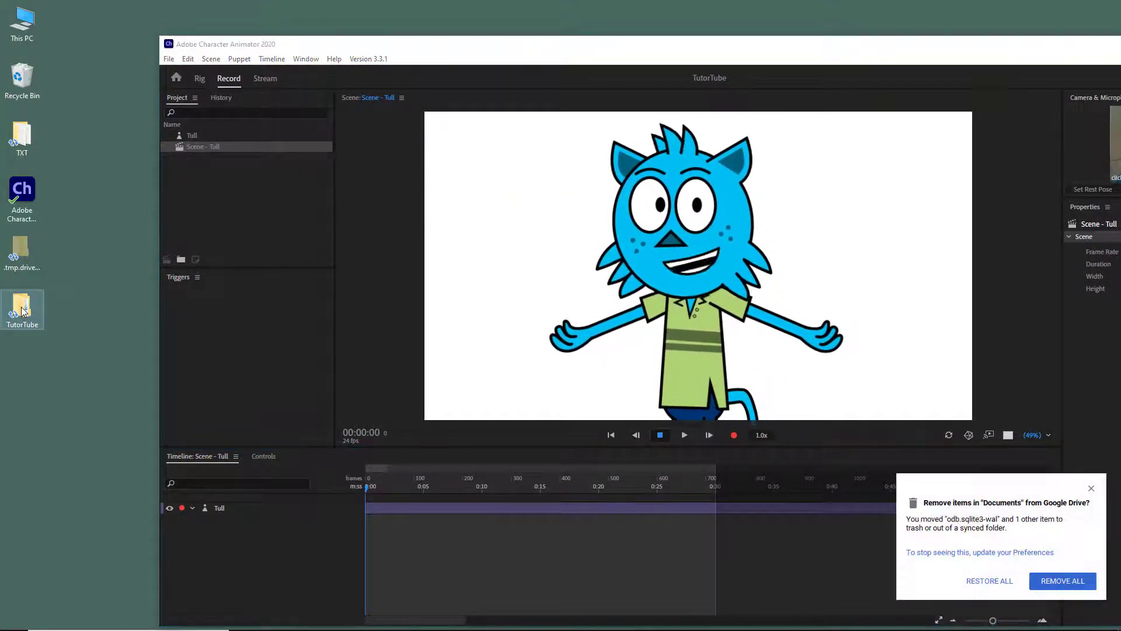
click(1091, 488)
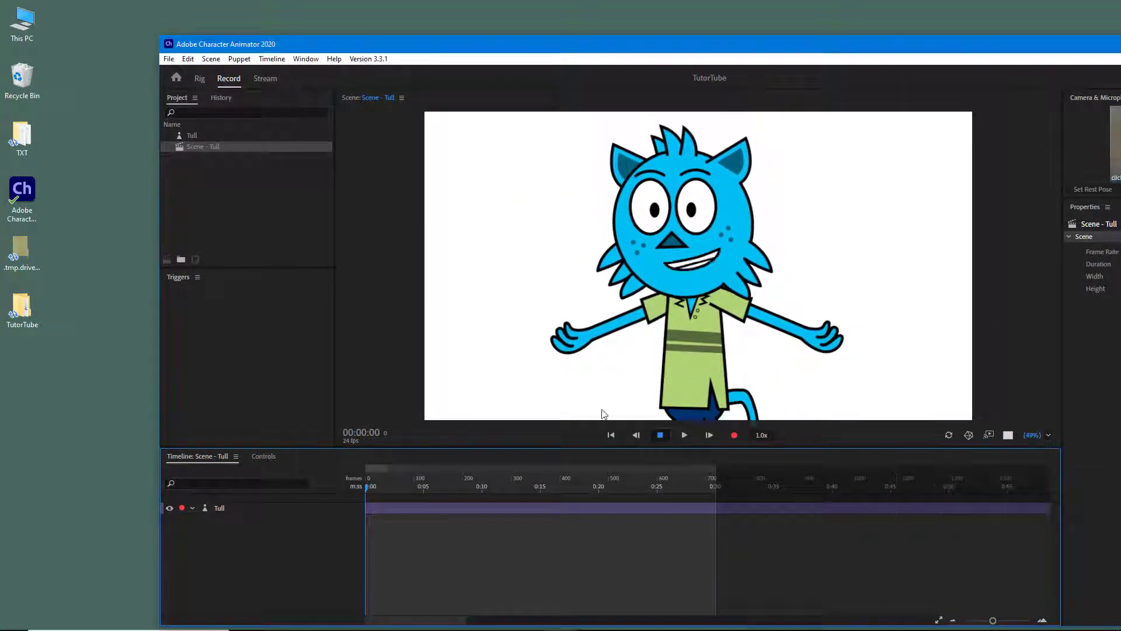
double_click(14, 314)
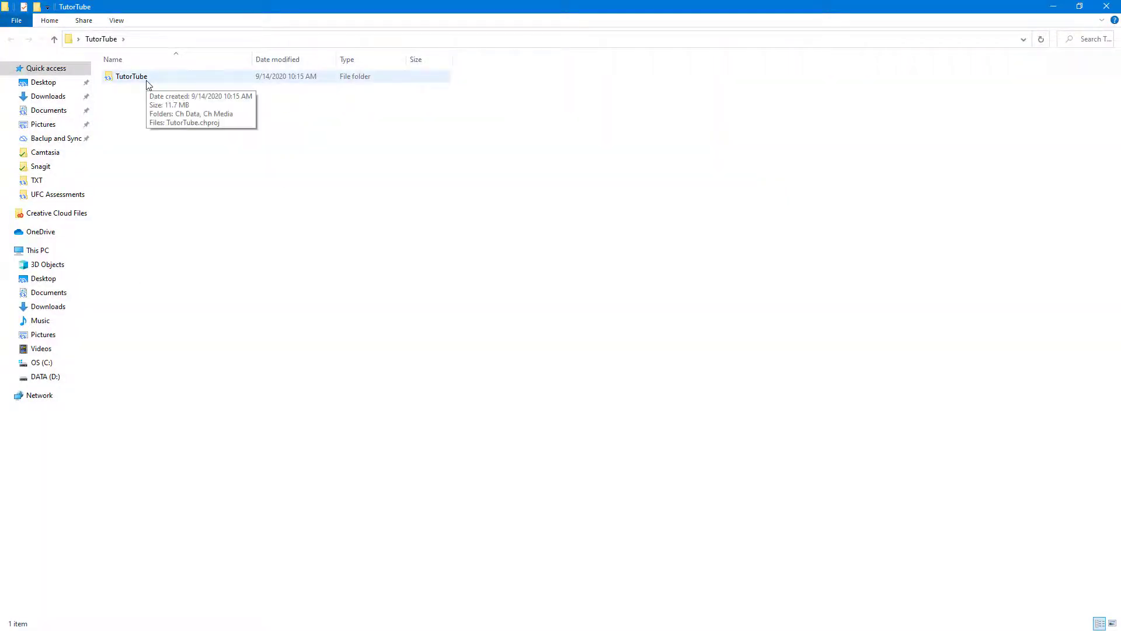
Browse from the TutorTube project folder through Ch Media into Gathered Media and select Tull.psd
double_click(147, 83)
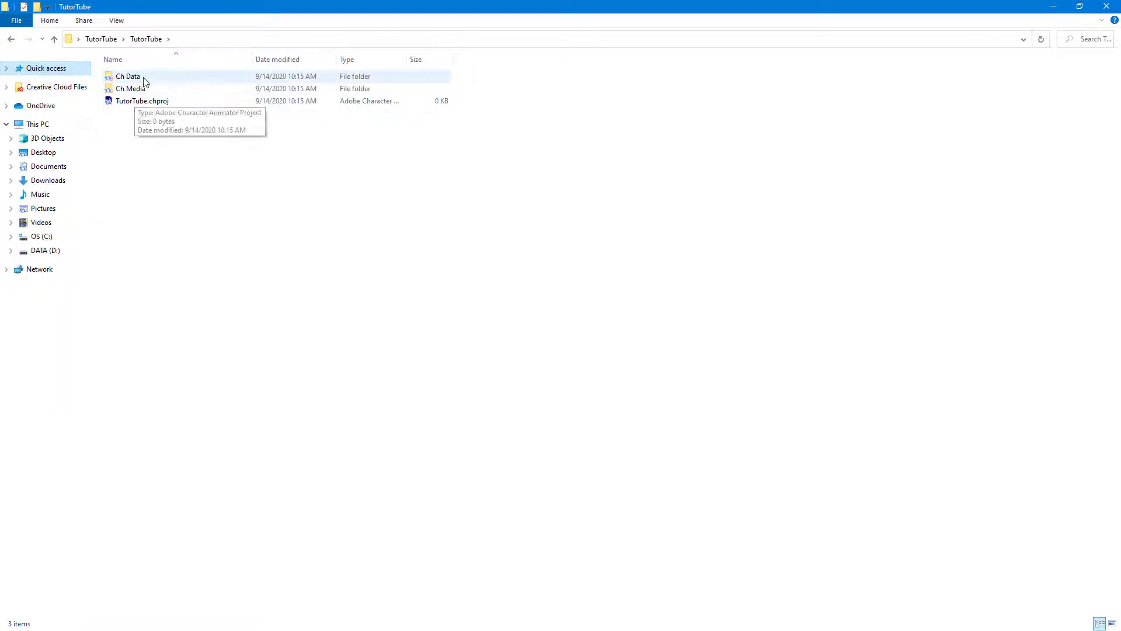
click(7, 123)
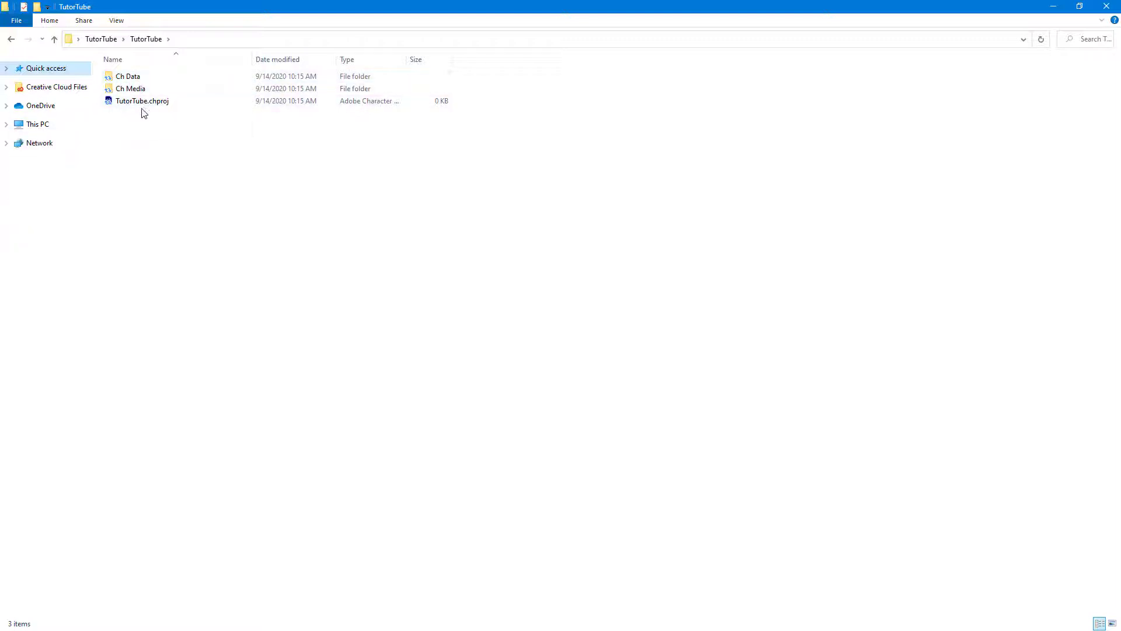
click(158, 108)
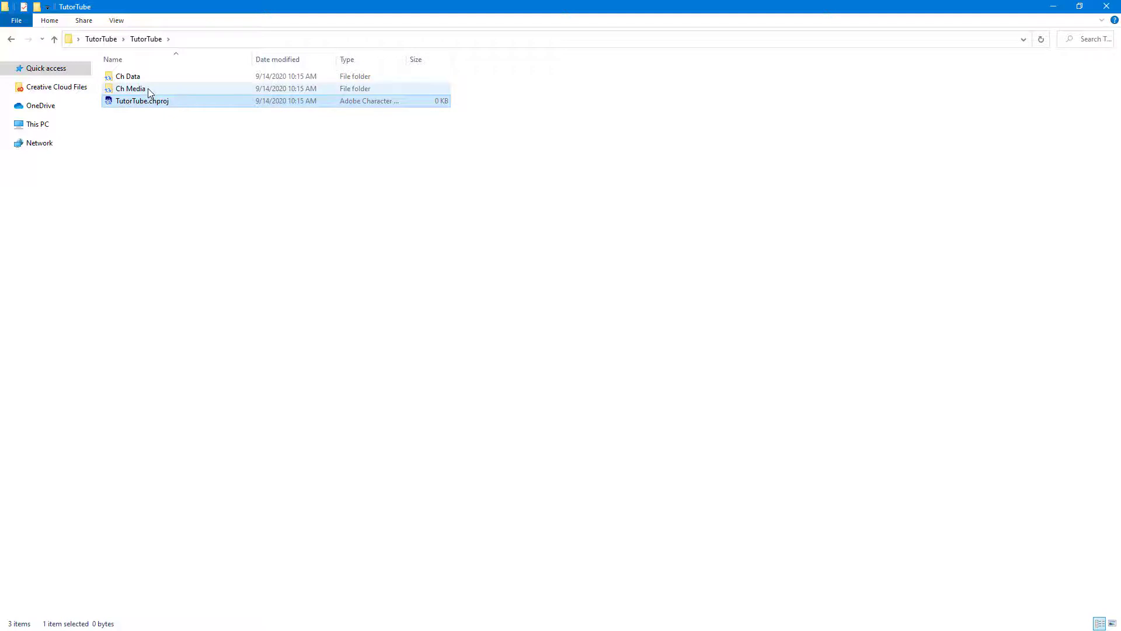
double_click(149, 91)
double_click(155, 77)
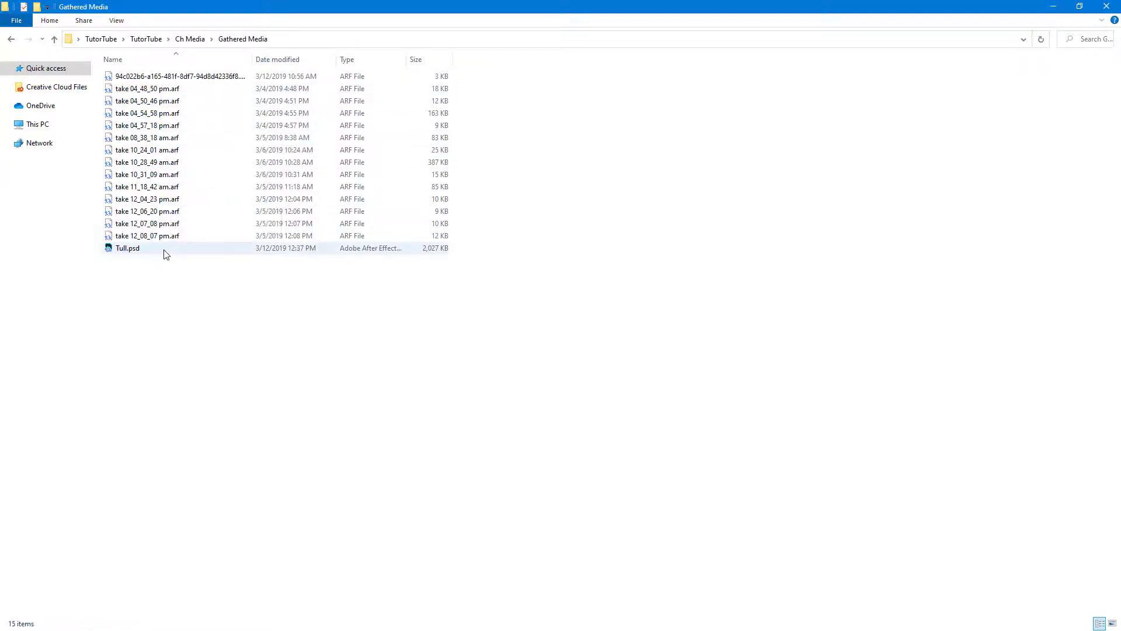
click(139, 249)
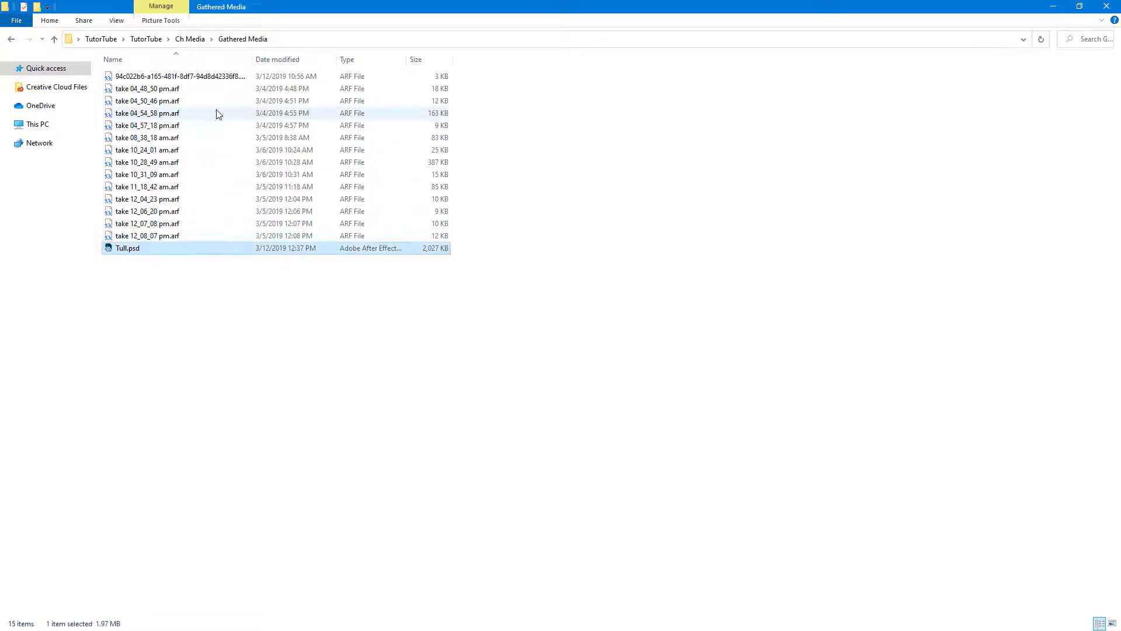
Open Tull.psd, choosing Adobe Photoshop 2020 as the app for .psd files
double_click(154, 250)
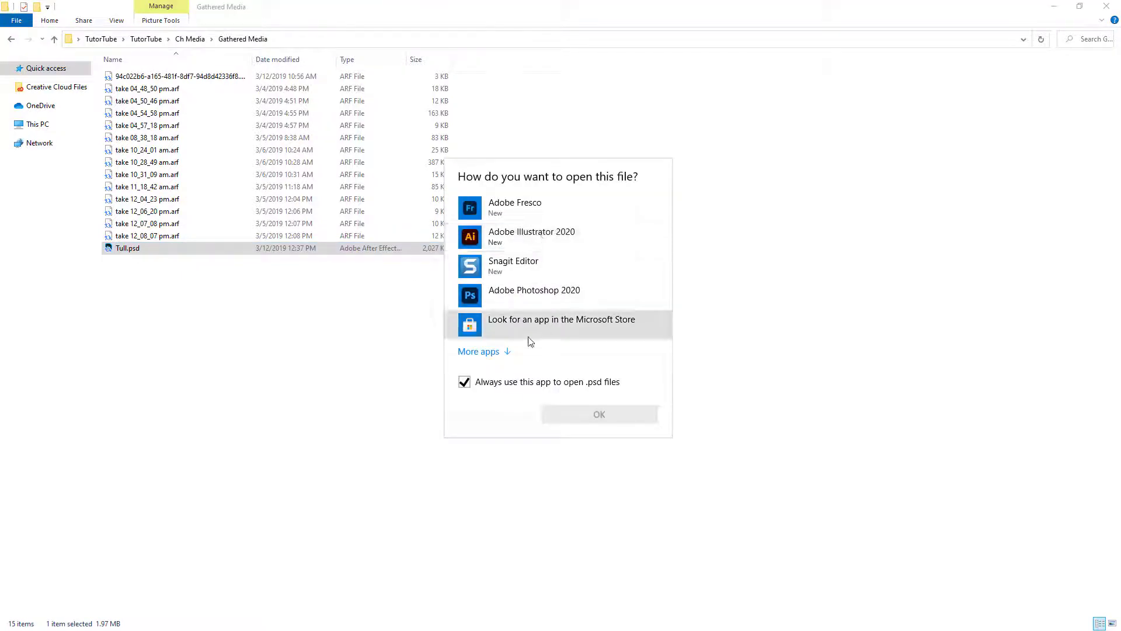
click(529, 295)
click(579, 416)
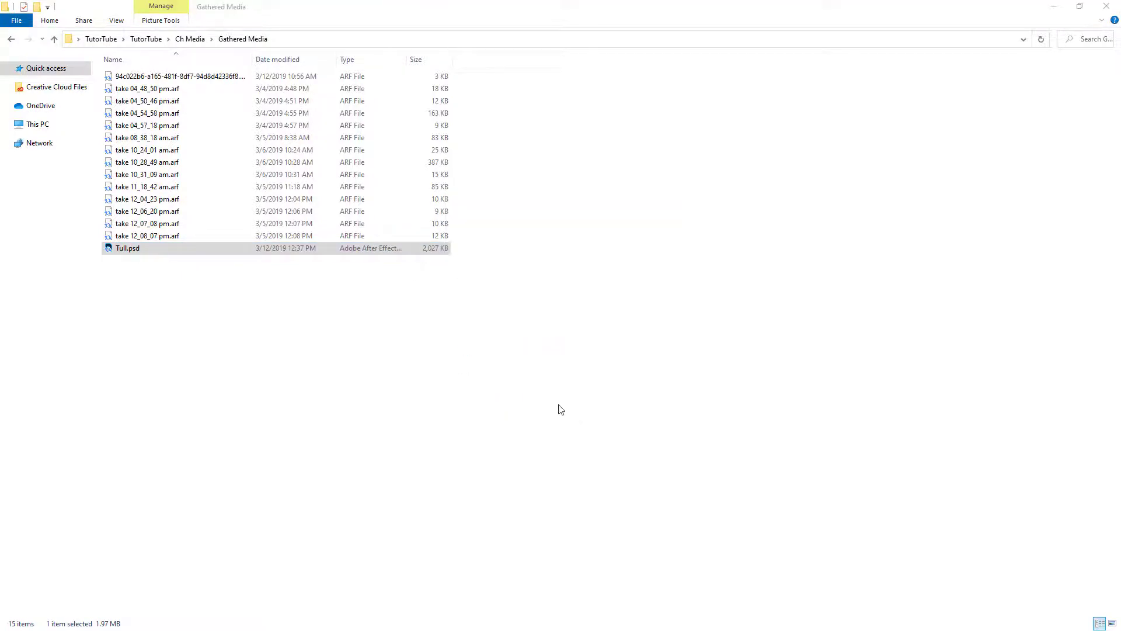
Go up to the TutorTube folder and look inside Ch Data's artwork.noindex folder
click(194, 44)
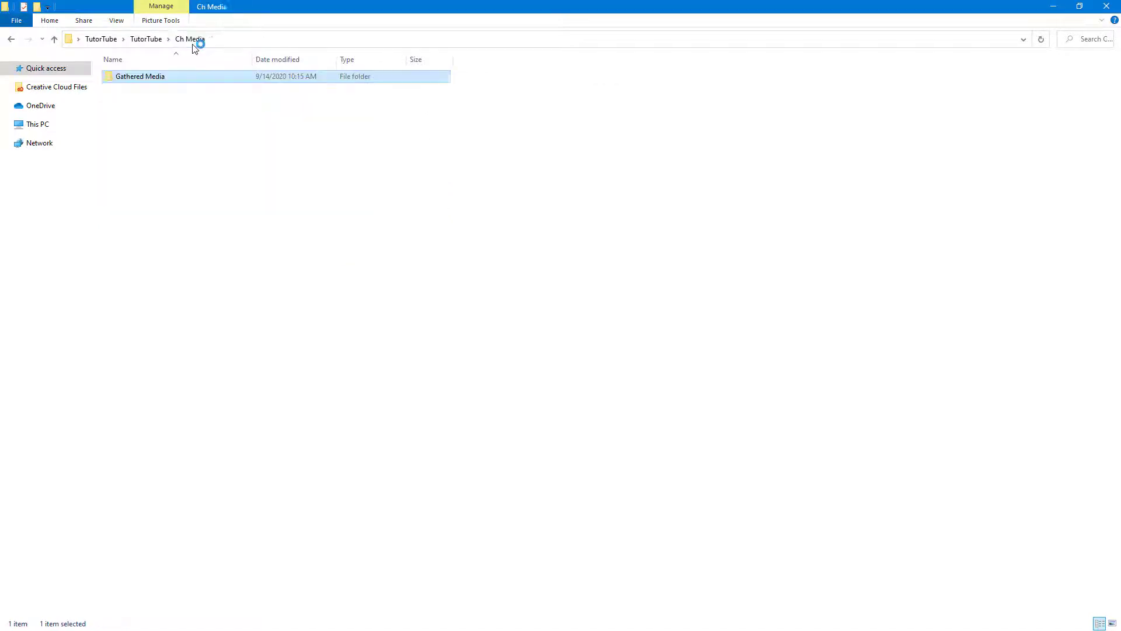
click(142, 43)
double_click(167, 79)
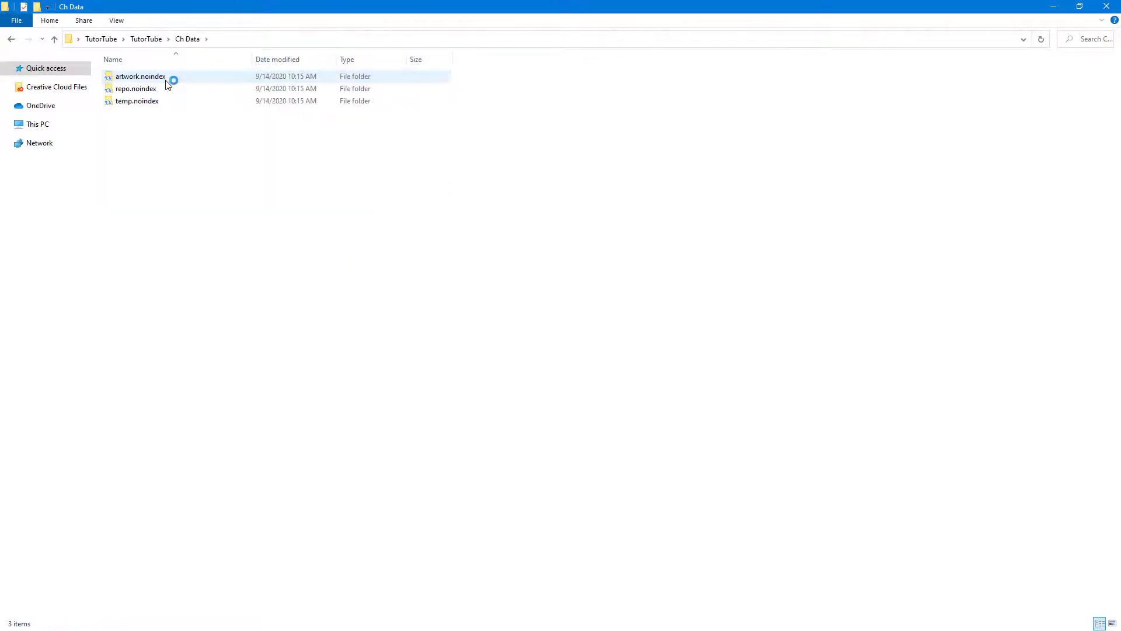
double_click(184, 80)
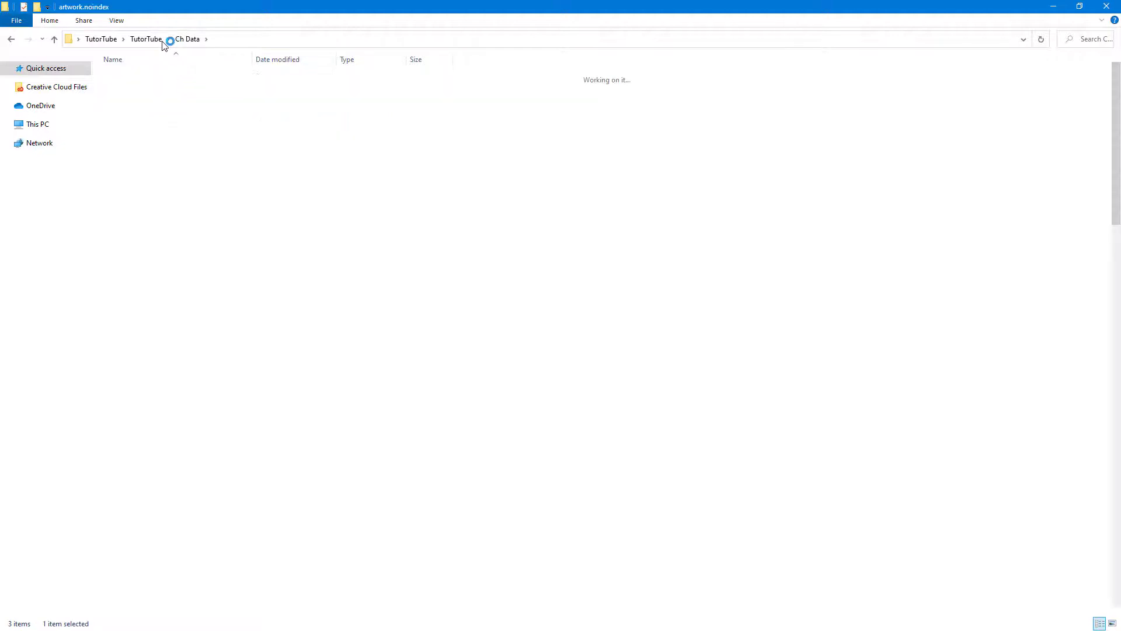
Browse Ch Data's repo.noindex and temp.noindex folders
click(147, 39)
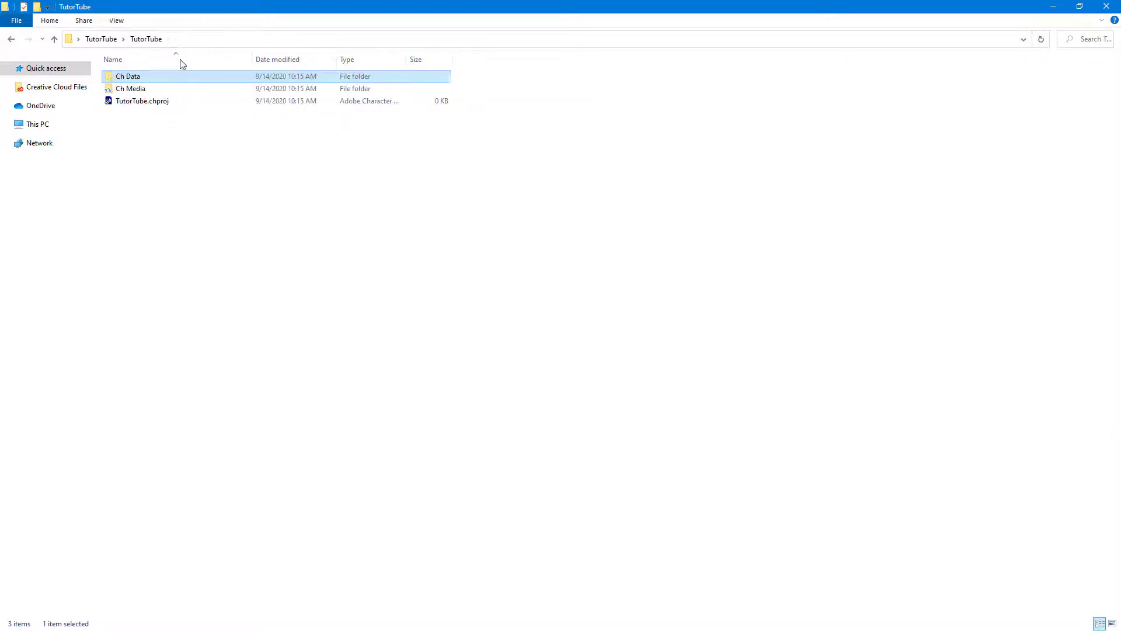
double_click(157, 80)
double_click(161, 90)
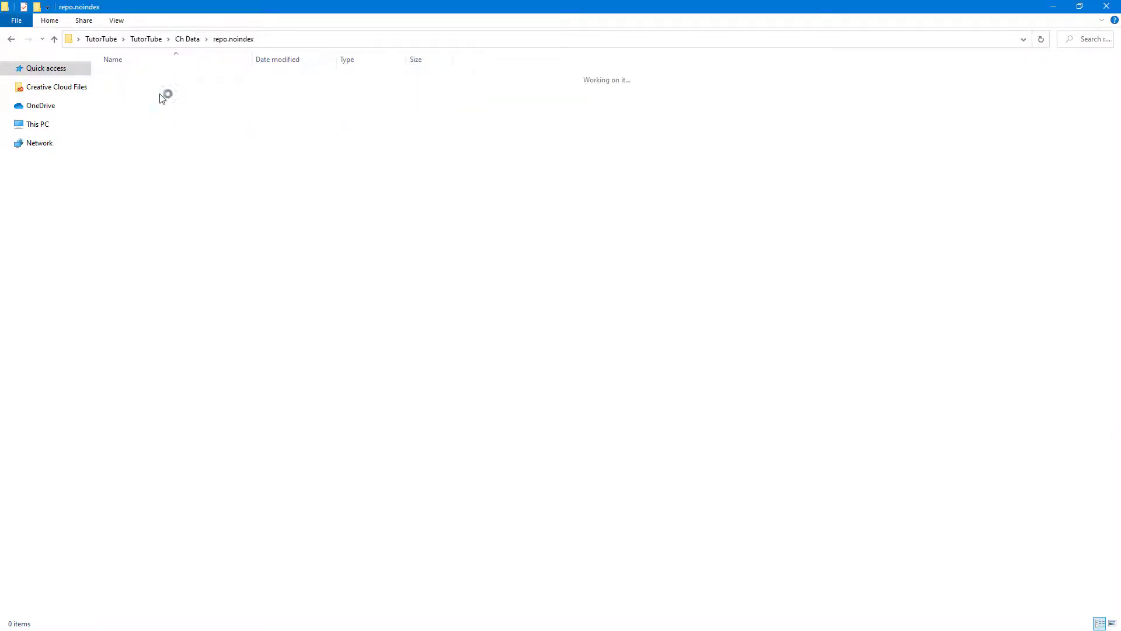
click(184, 42)
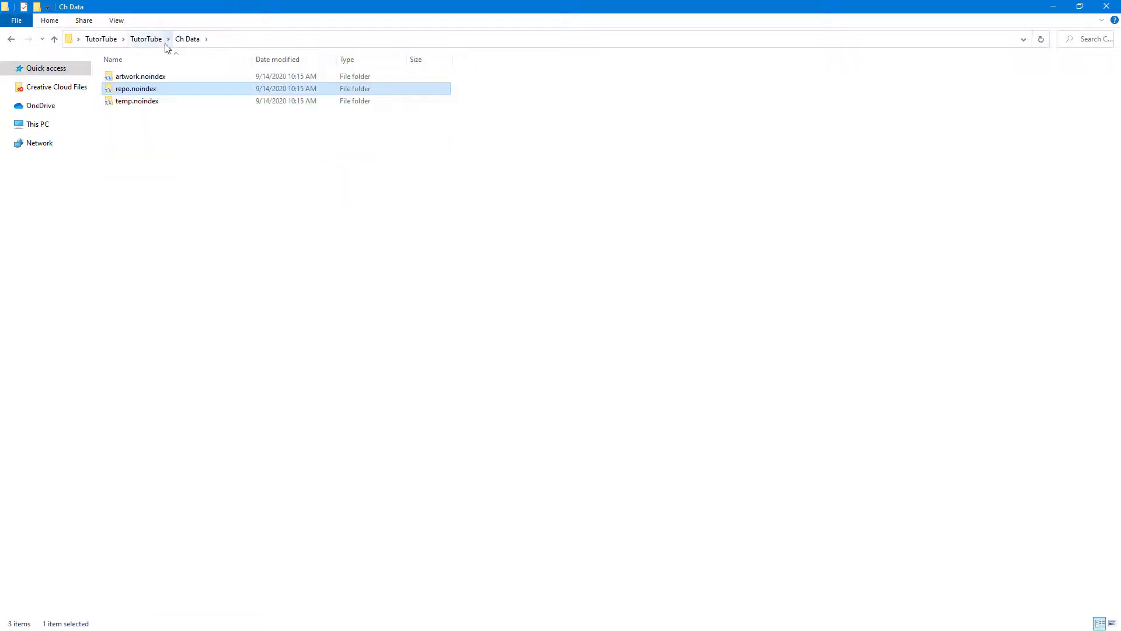
double_click(145, 105)
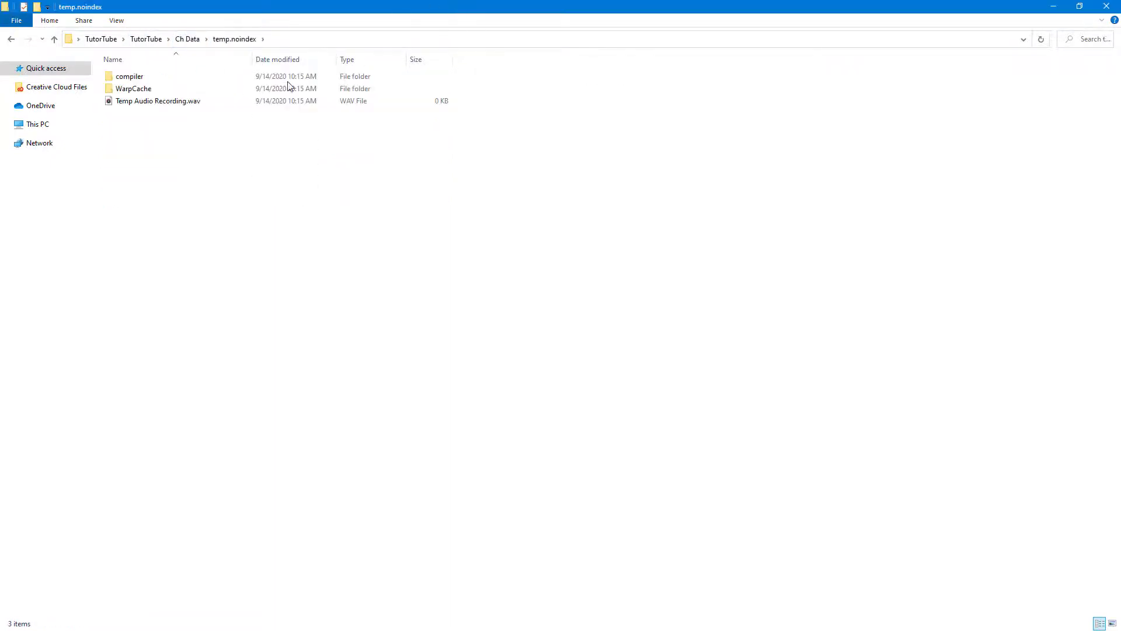
Return to the TutorTube project folder and shrink and reposition the Explorer window
click(188, 39)
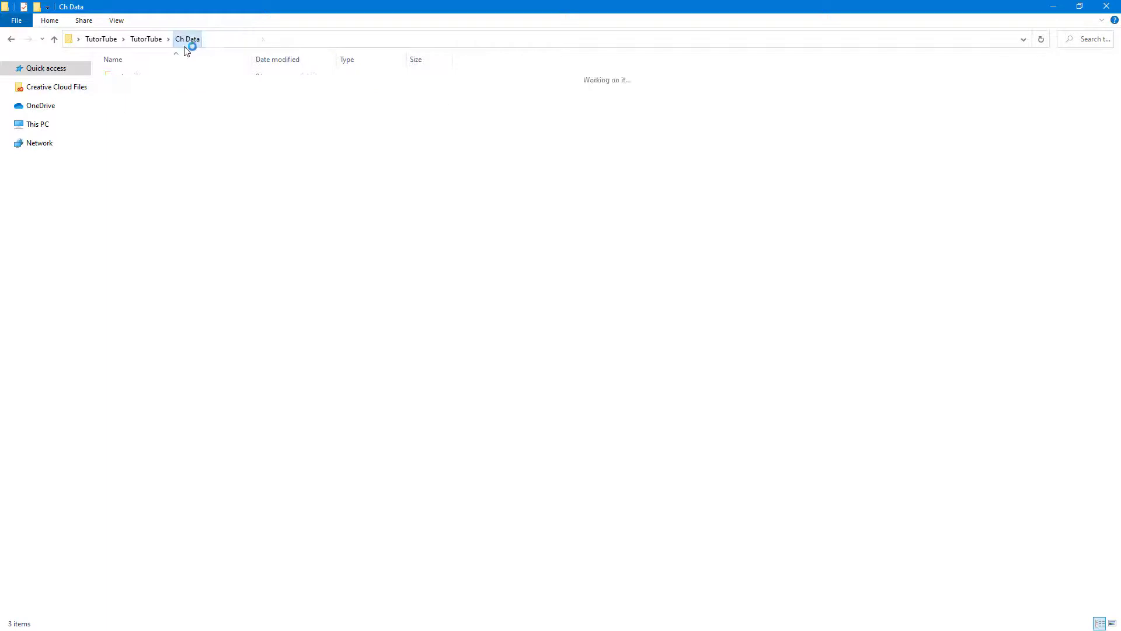
click(145, 39)
drag(329, 17, 563, 143)
drag(555, 72, 519, 62)
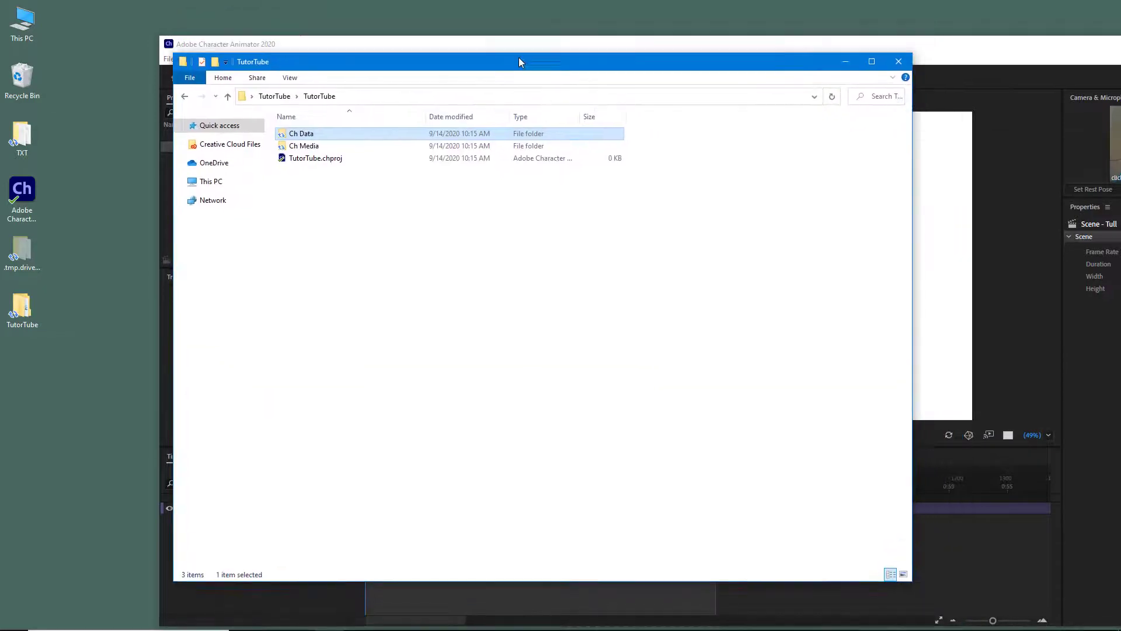
Bring Photoshop with the Tull artwork forward and dismiss the brush-tool error
click(1012, 108)
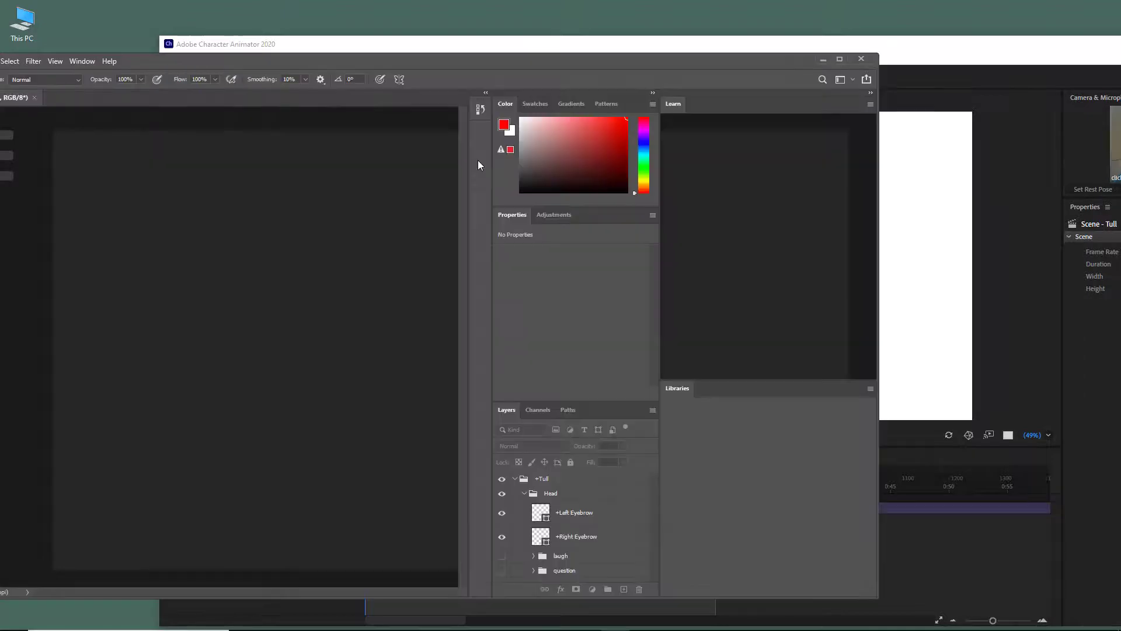
click(450, 117)
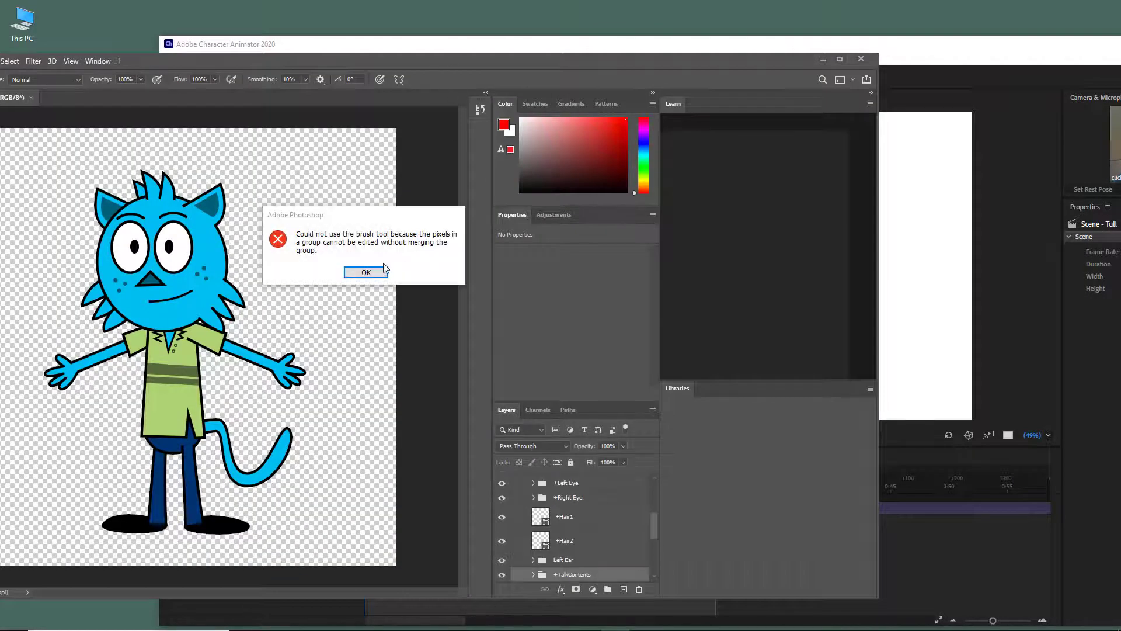
click(367, 272)
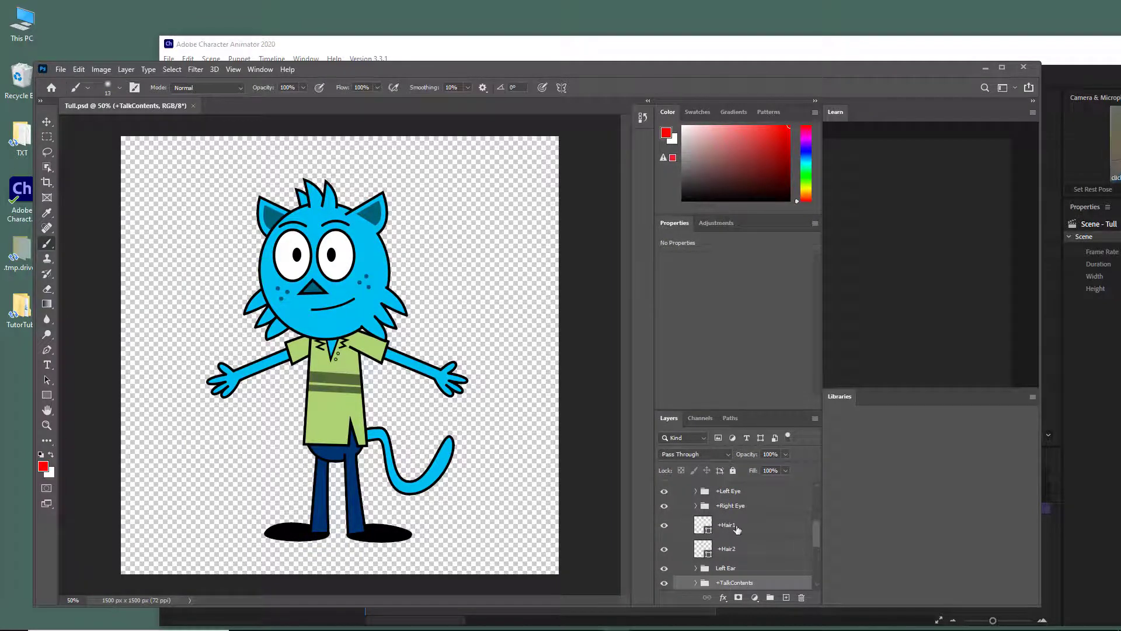
scroll(740, 525, up, 3)
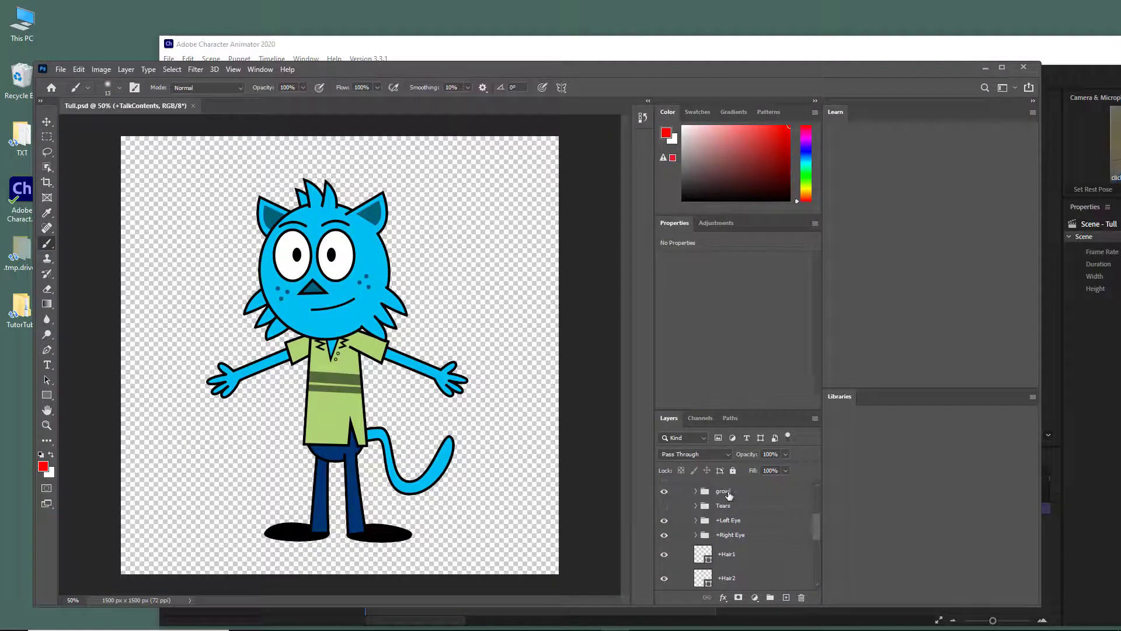
Collapse the Learn and Libraries panels, scroll through the Layers panel, and close Photoshop
click(1033, 104)
drag(678, 75, 661, 41)
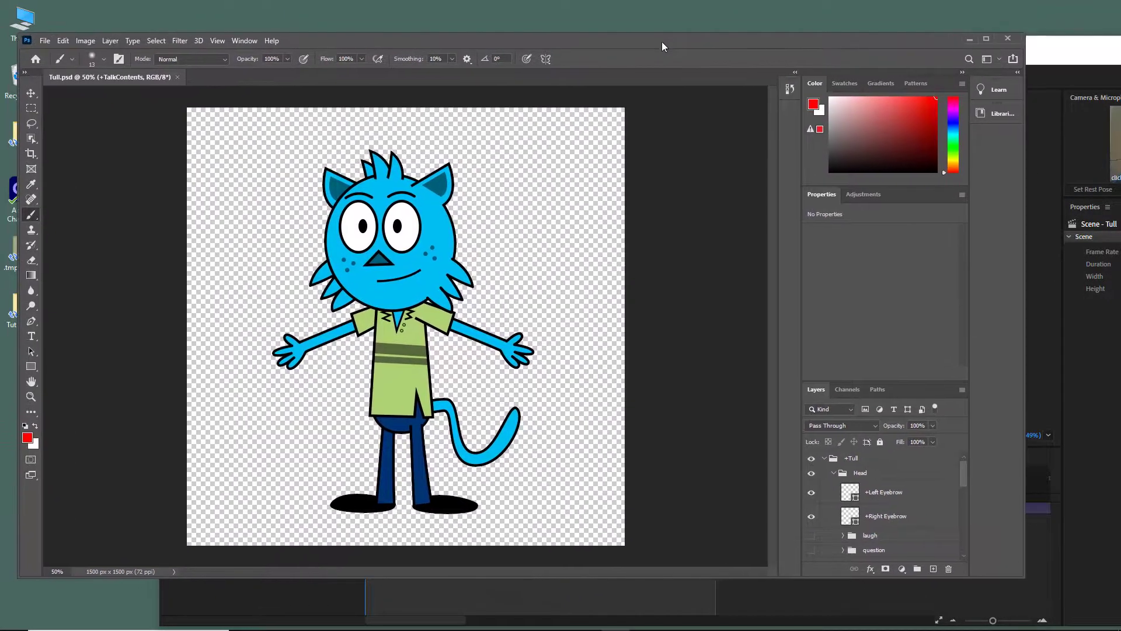
scroll(942, 481, down, 6)
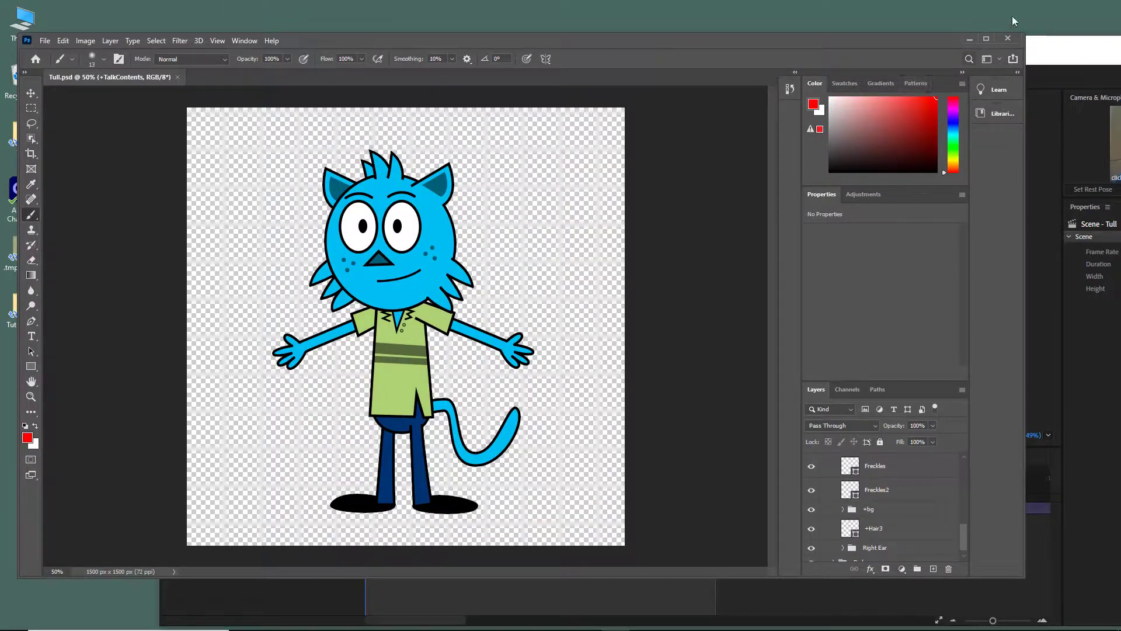
click(1007, 38)
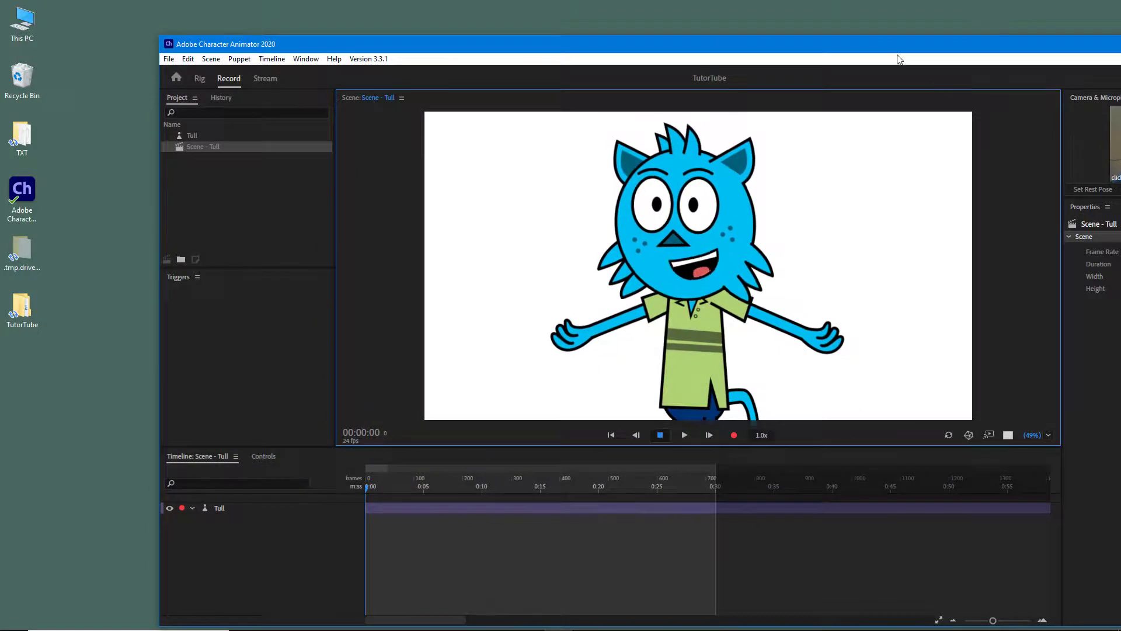
Maximize the Character Animator window so Scene - Tull fills the screen
double_click(818, 43)
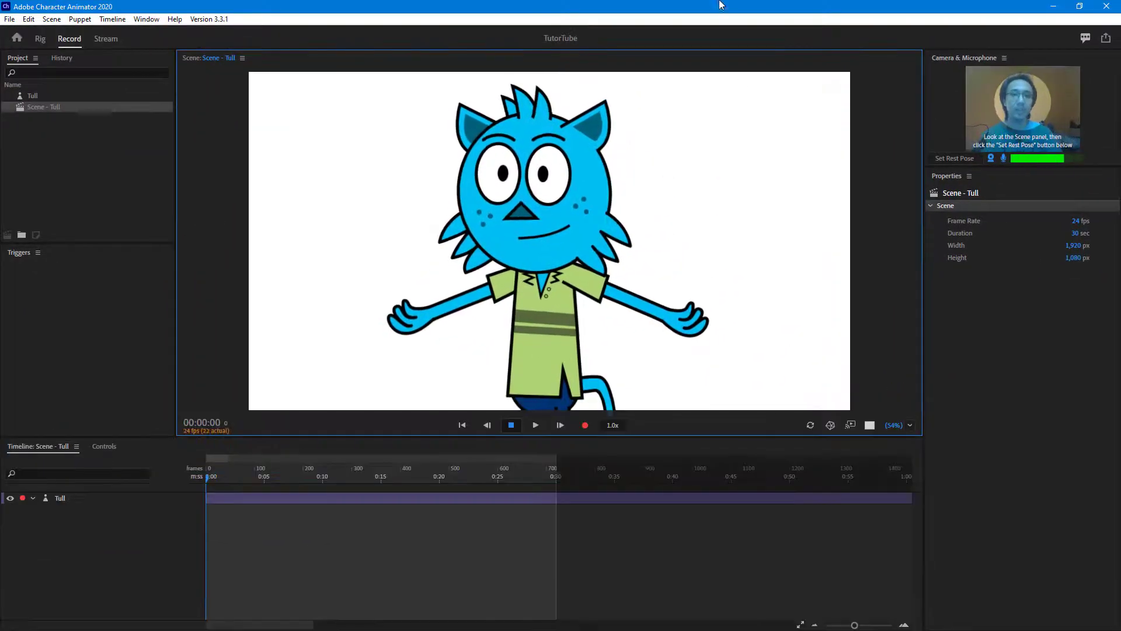